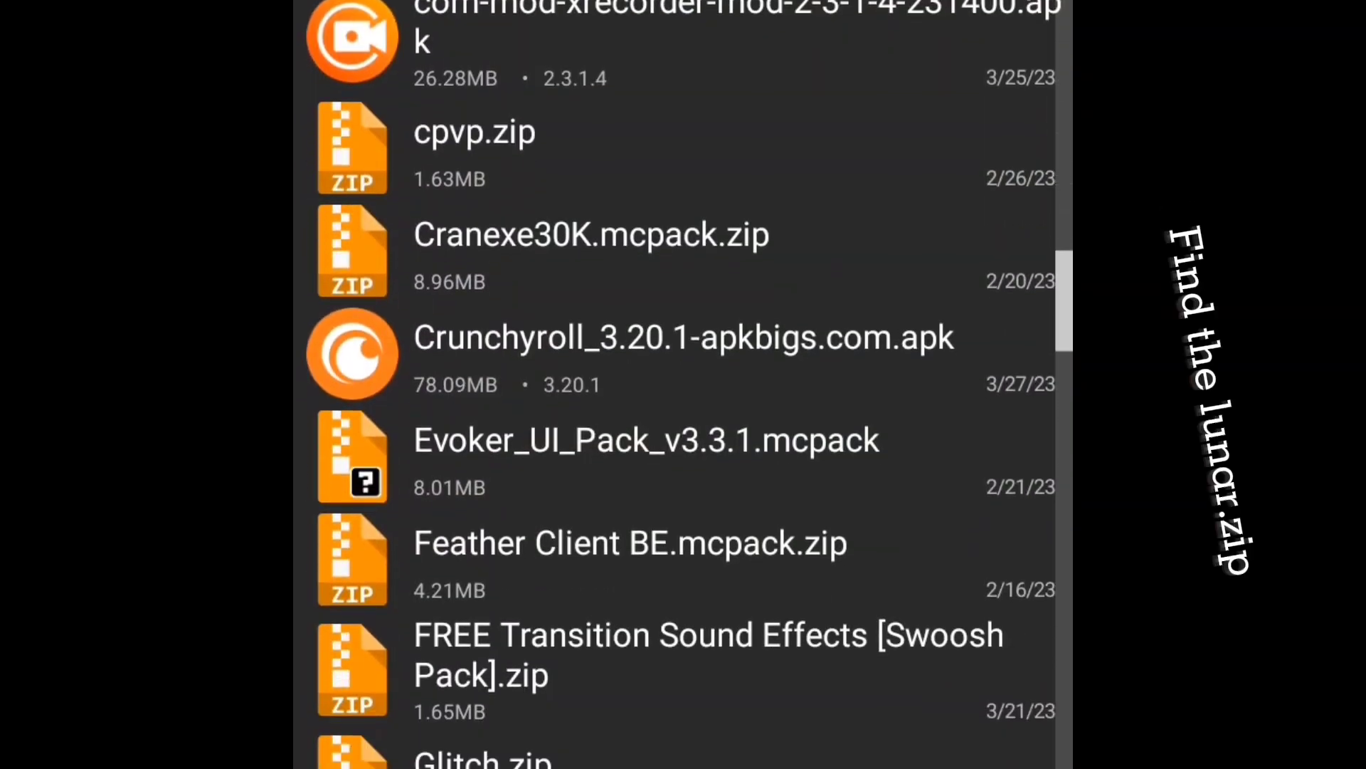
scroll(683, 385, "down", 10)
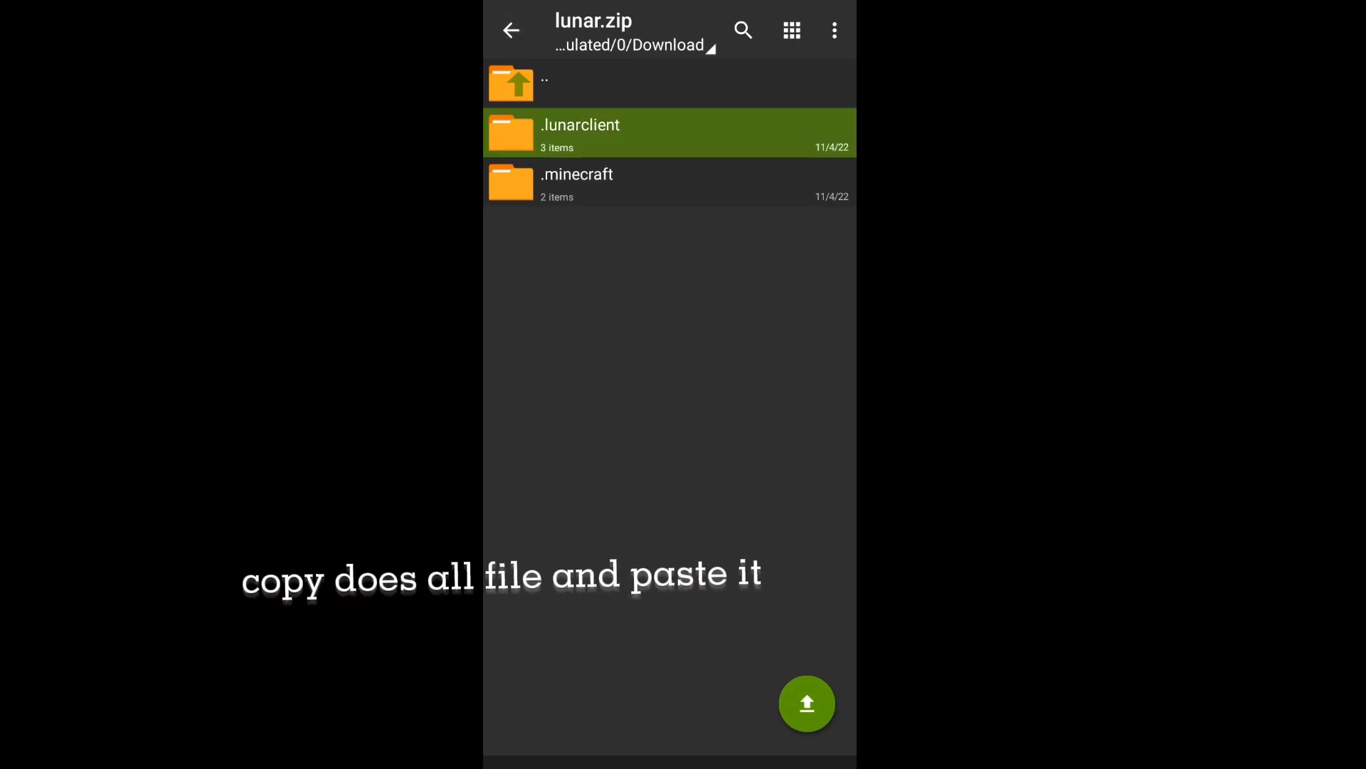
- Select the .lunarclient folder in lunar.zip and copy it
left_click(511, 133)
left_click(564, 631)
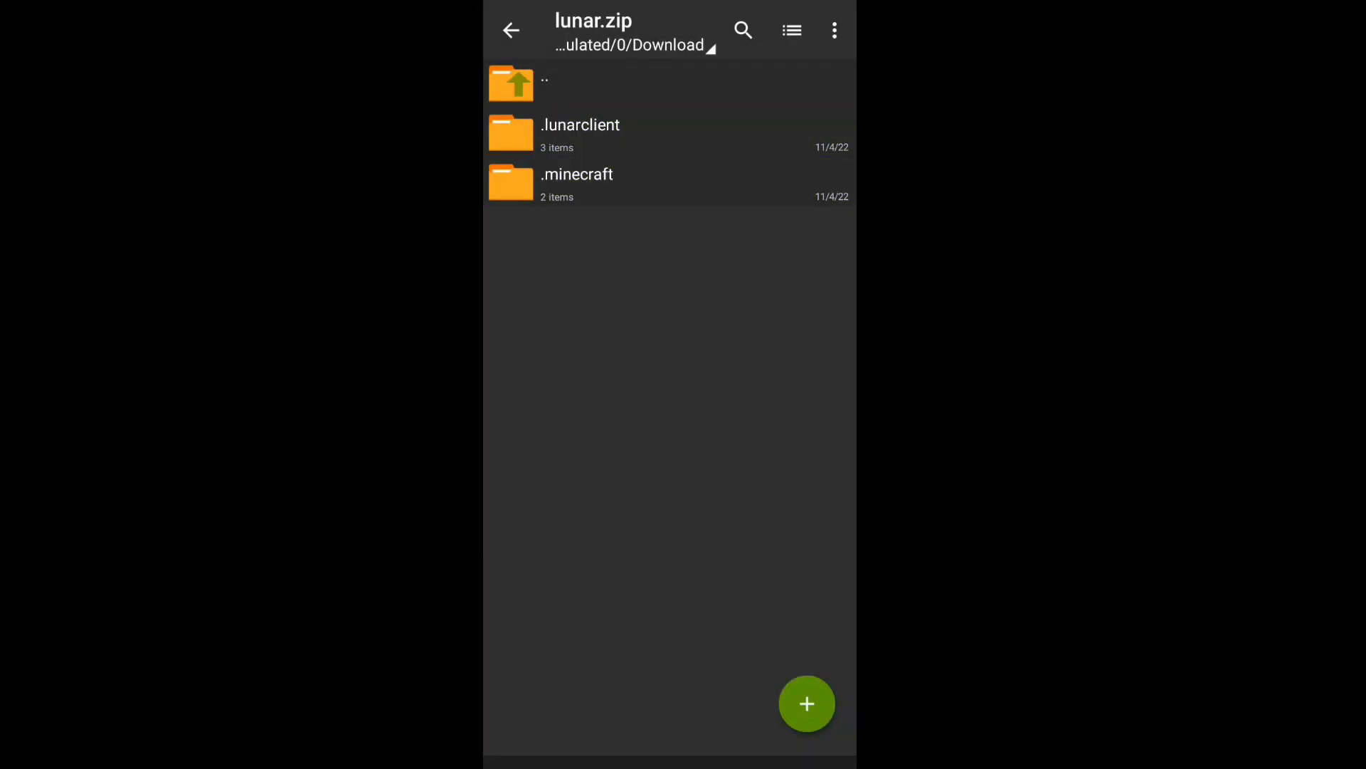
left_click(792, 31)
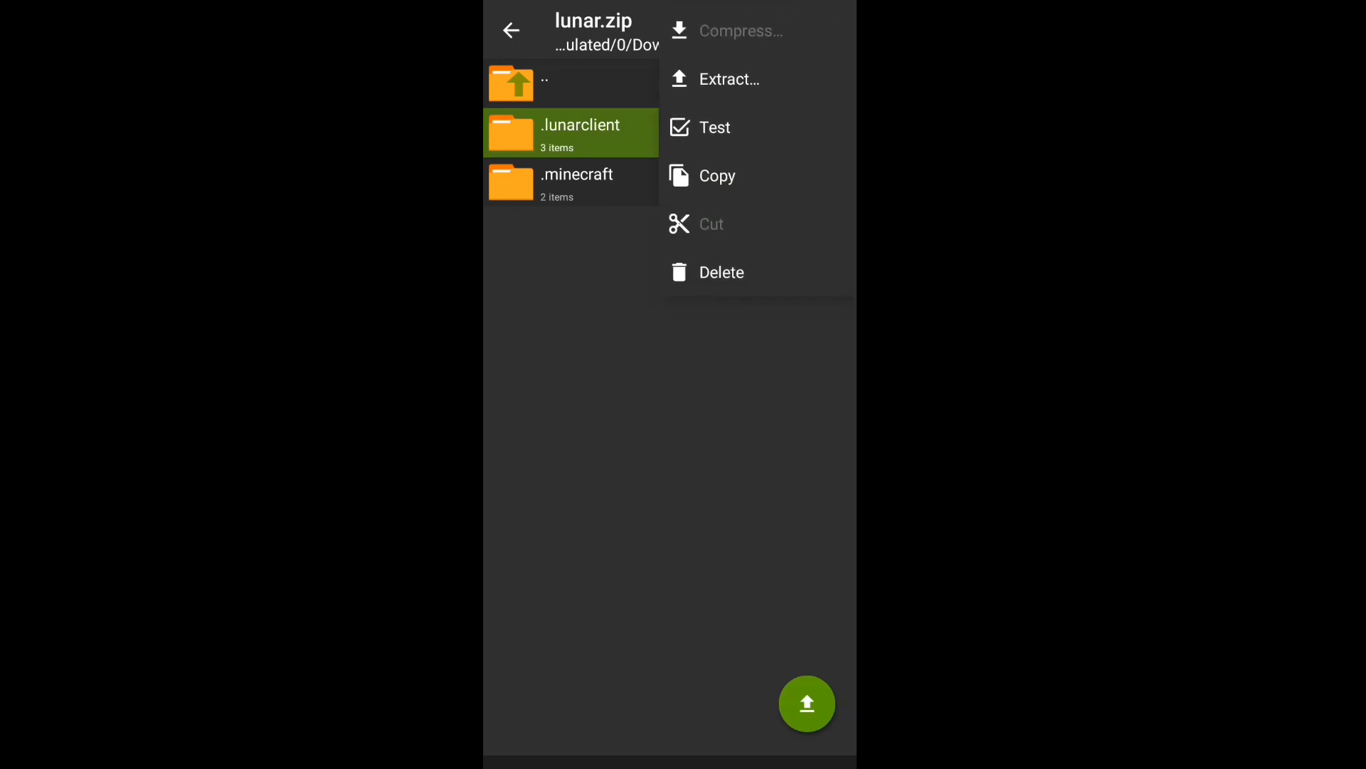
left_click(717, 175)
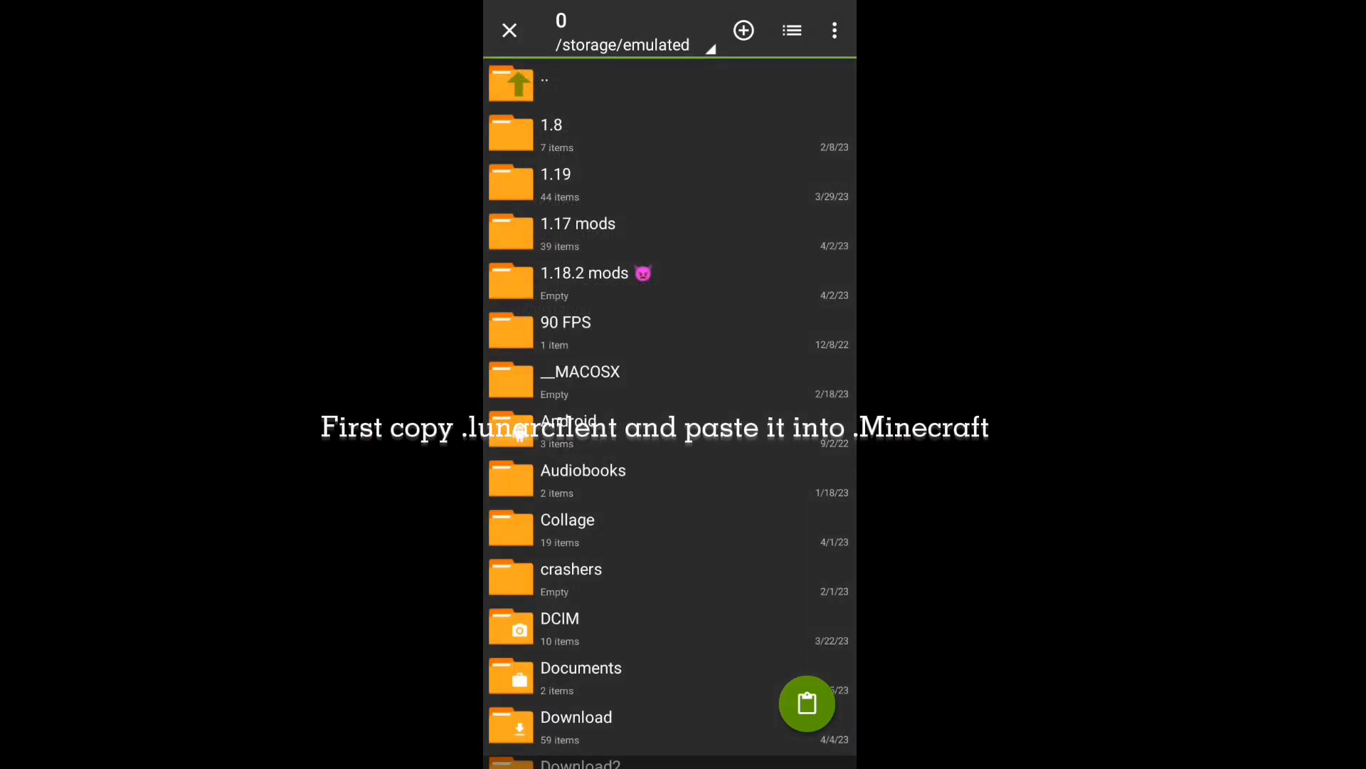
- Paste into Android/data/net.kdt.pojavlaunch.debug/files/.minecraft, then cancel overwriting existing files
left_click(622, 45)
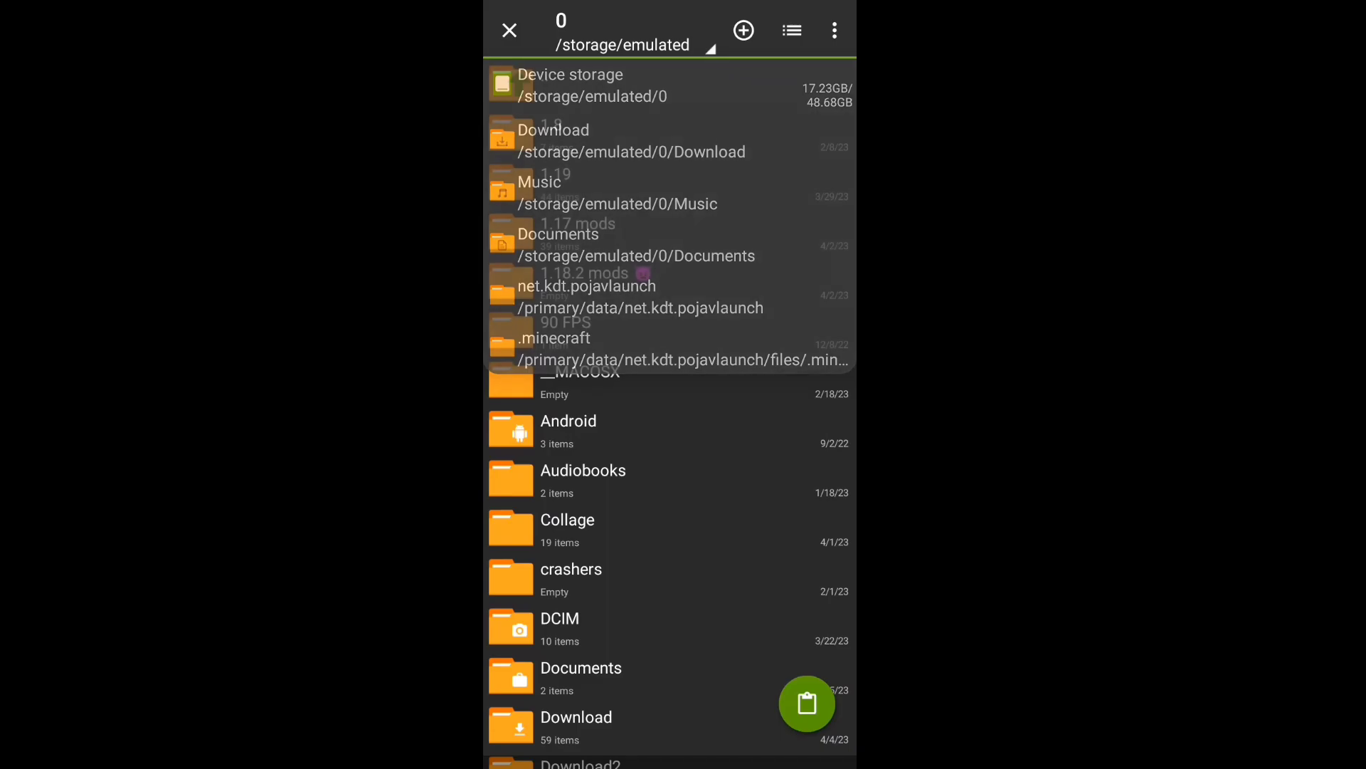
key("Escape")
left_click(568, 421)
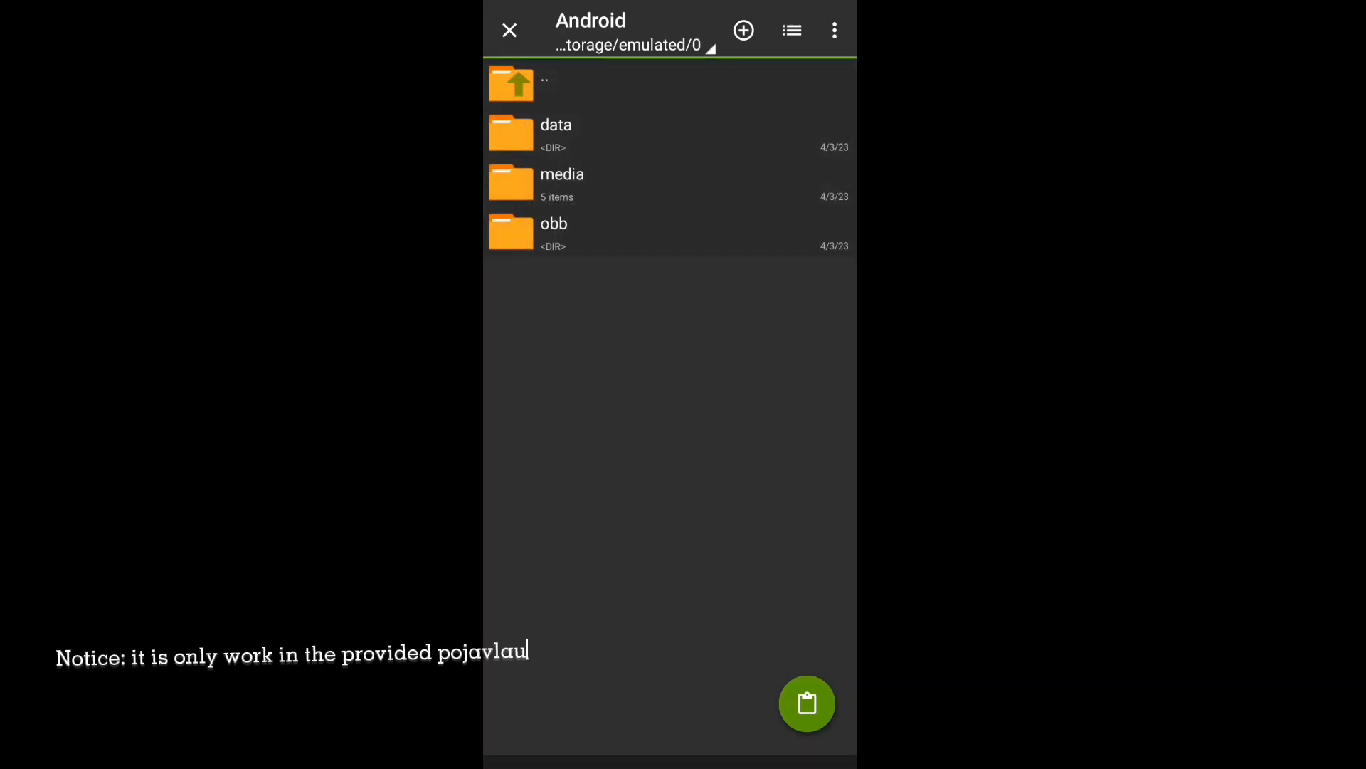
left_click(555, 125)
scroll(671, 405, "down", 10)
scroll(671, 407, "down", 10)
scroll(671, 407, "down", 4)
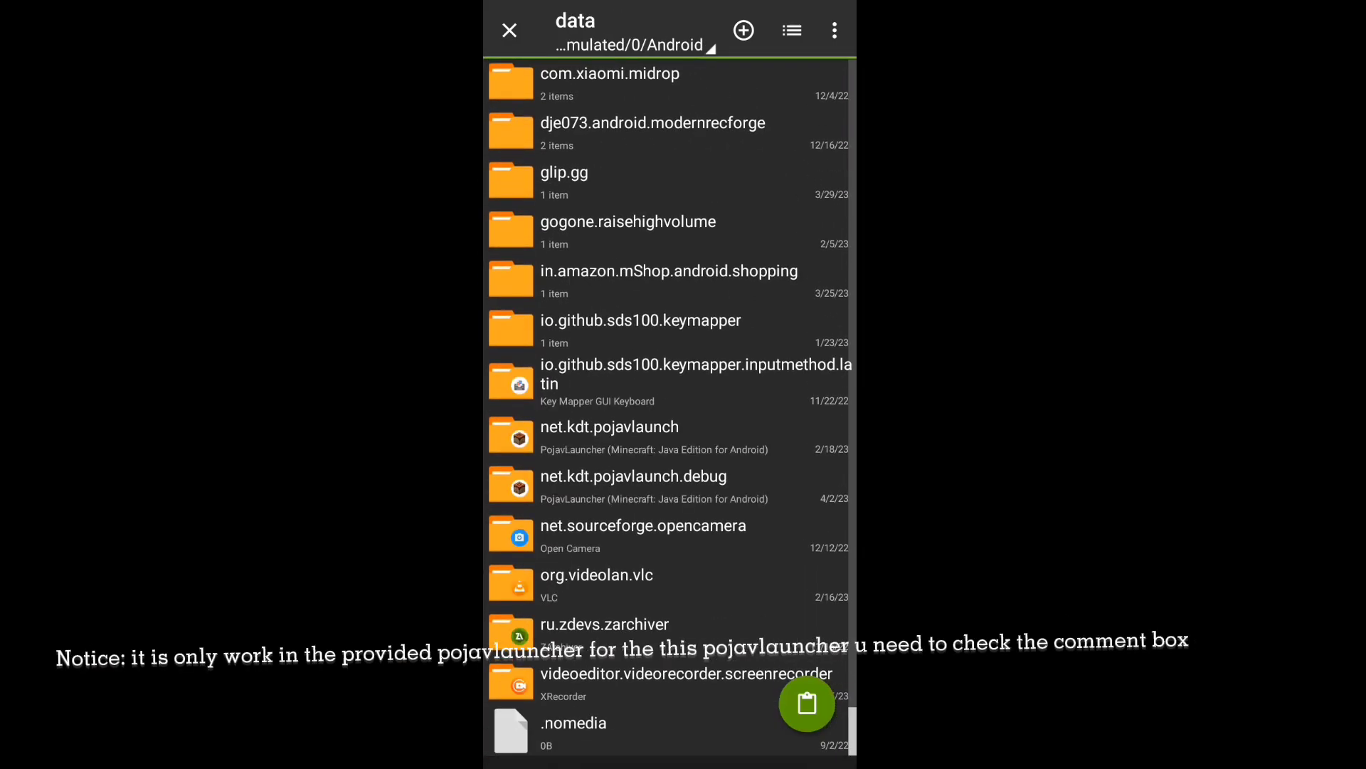
left_click(610, 427)
left_click(513, 84)
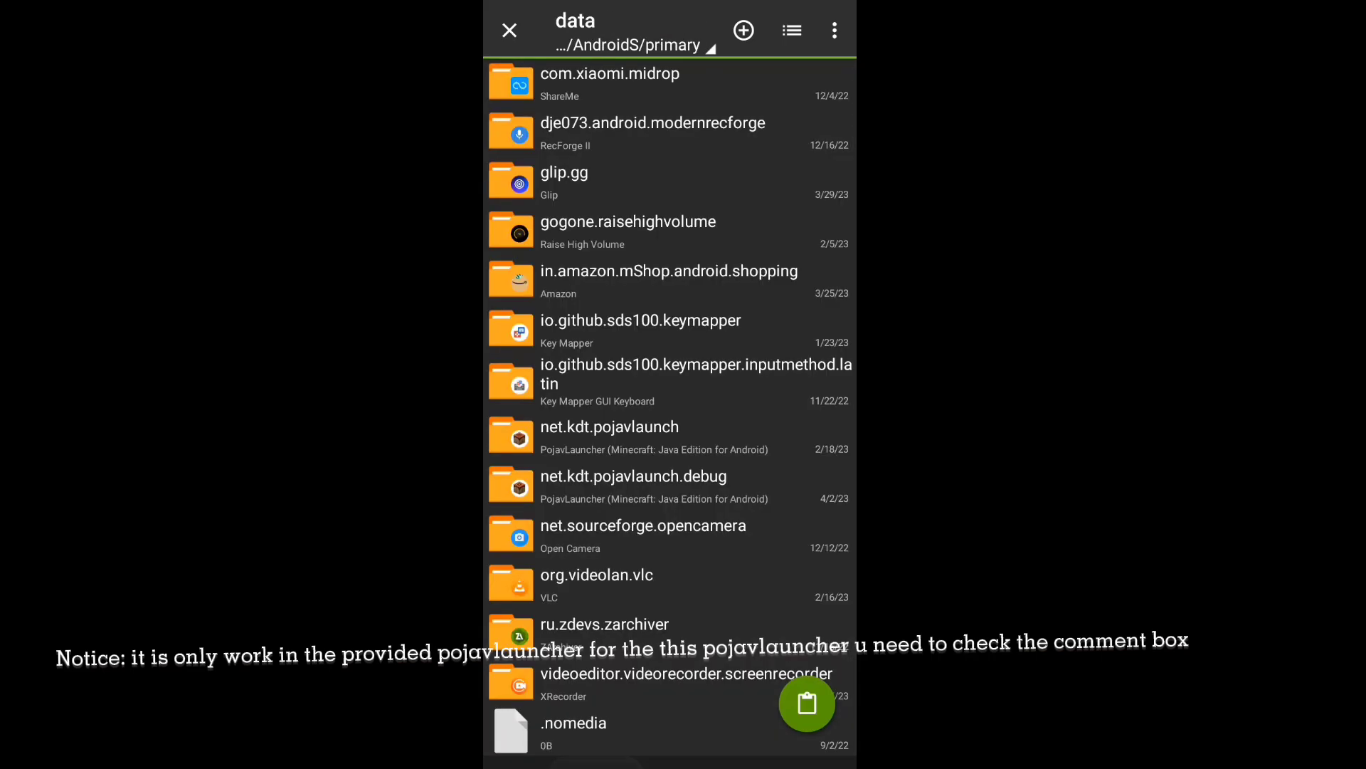
left_click(632, 486)
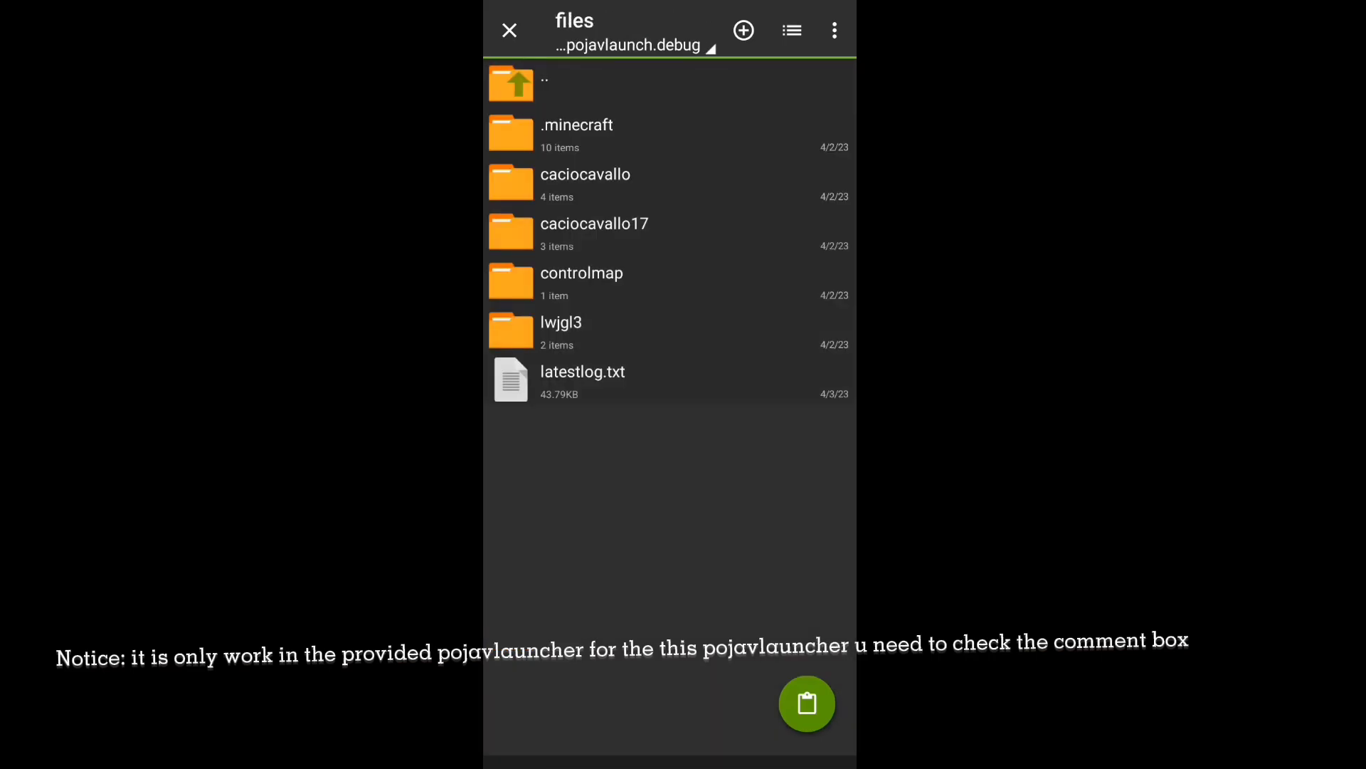
left_click(577, 134)
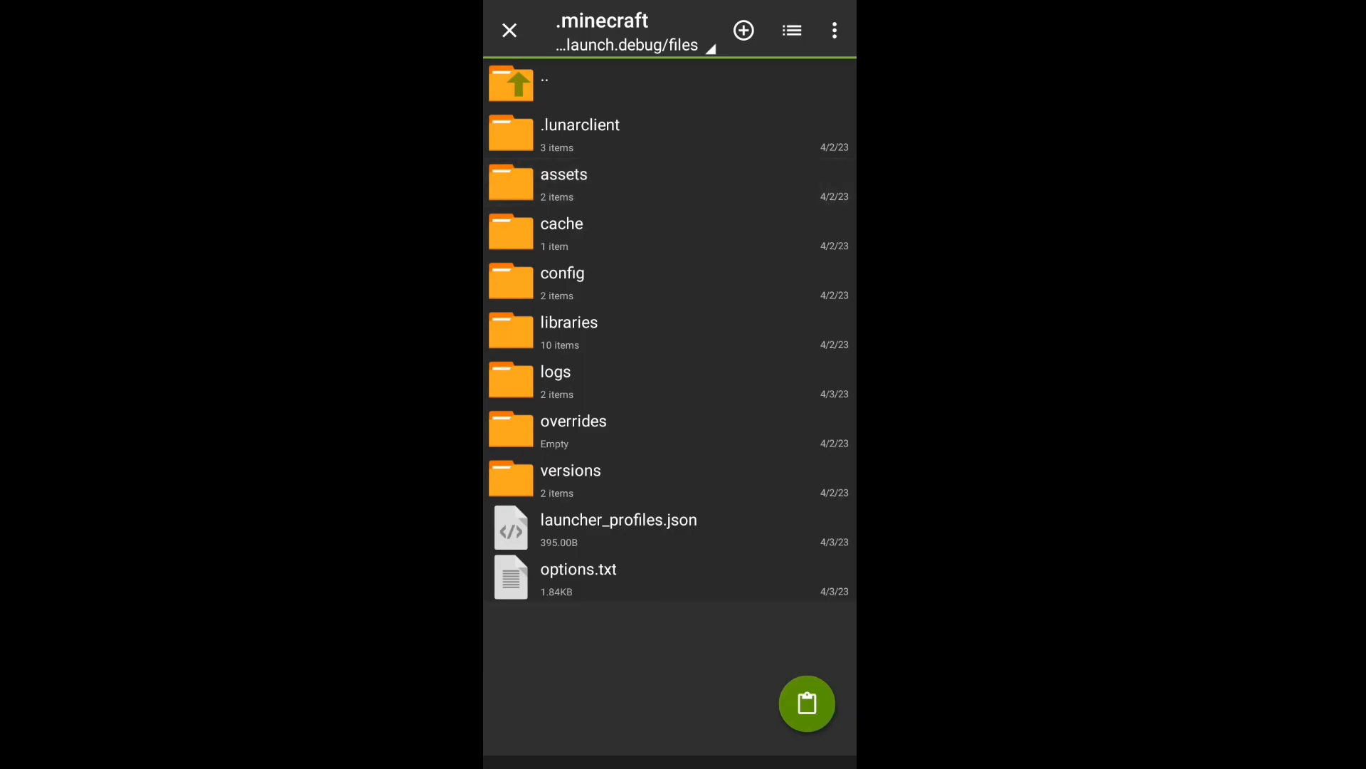
left_click(808, 704)
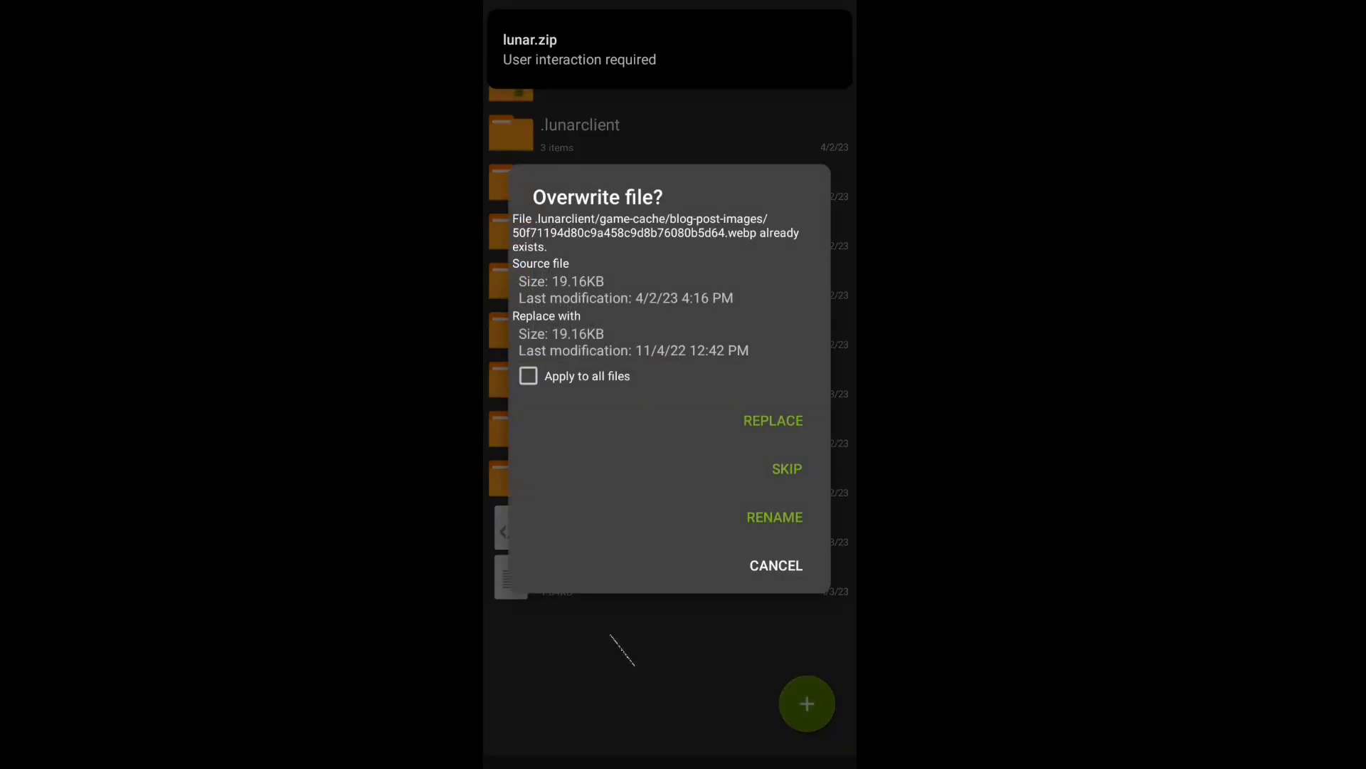
left_click(776, 564)
- Reopen lunar.zip from the Download folder and copy its .minecraft folder
left_click(513, 83)
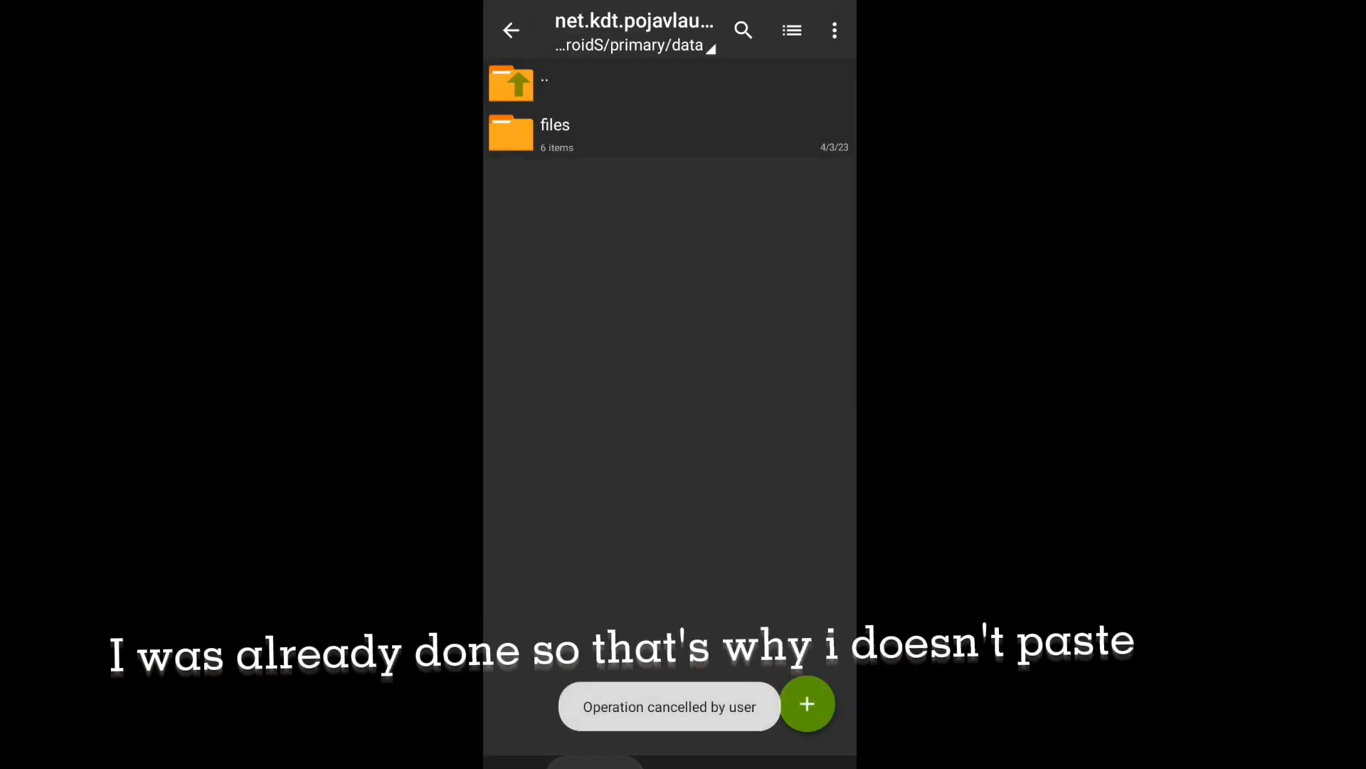
left_click(598, 140)
scroll(671, 405, "down", 5)
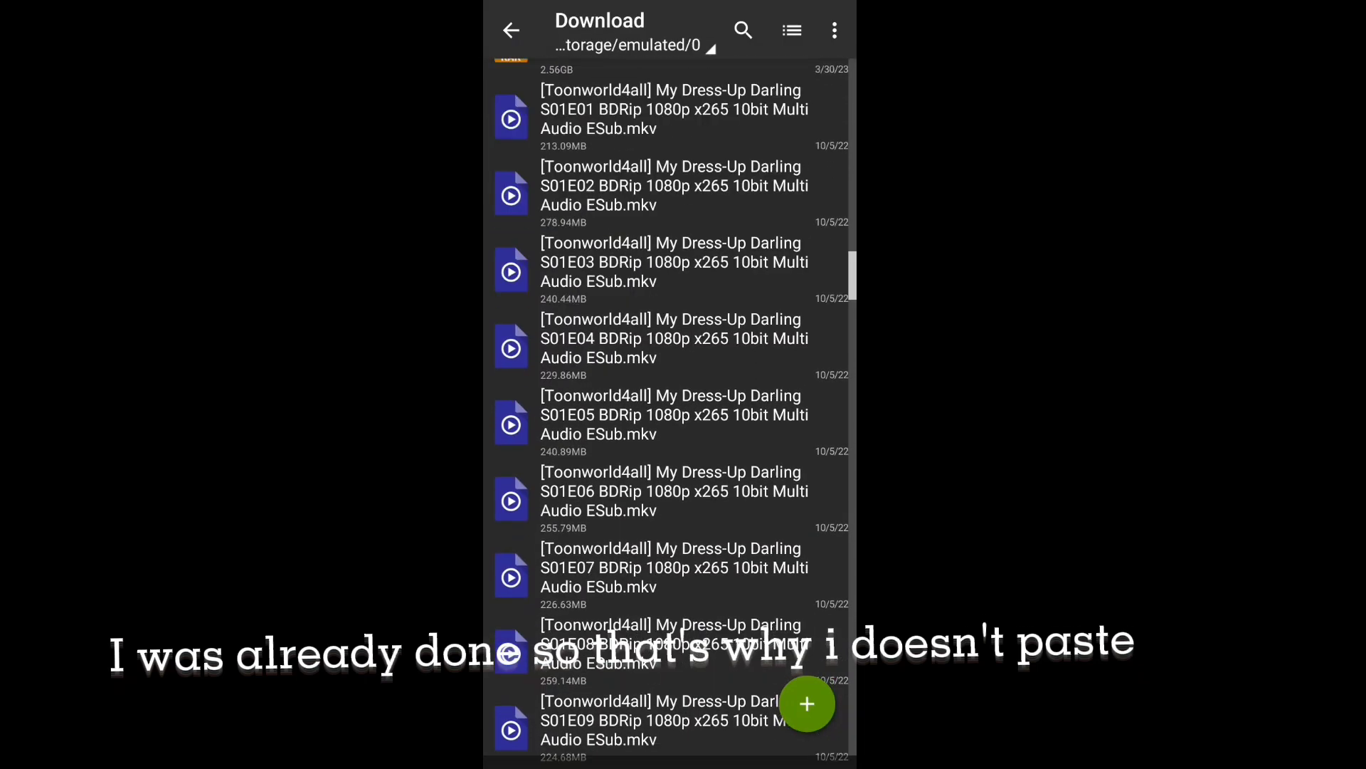
scroll(671, 406, "down", 5)
scroll(671, 414, "down", 5)
scroll(671, 413, "down", 3)
scroll(671, 413, "down", 2)
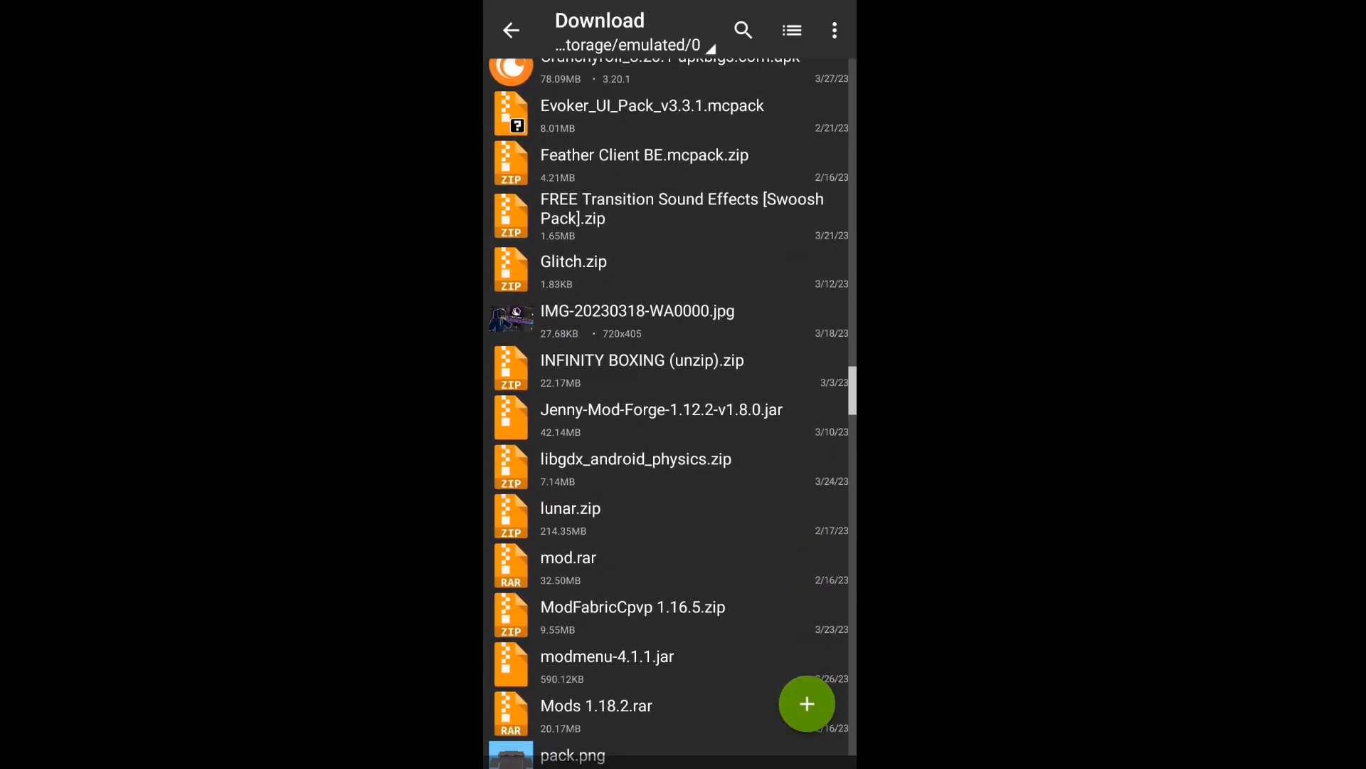
scroll(670, 413, "down", 3)
scroll(670, 413, "down", 1)
left_click(571, 237)
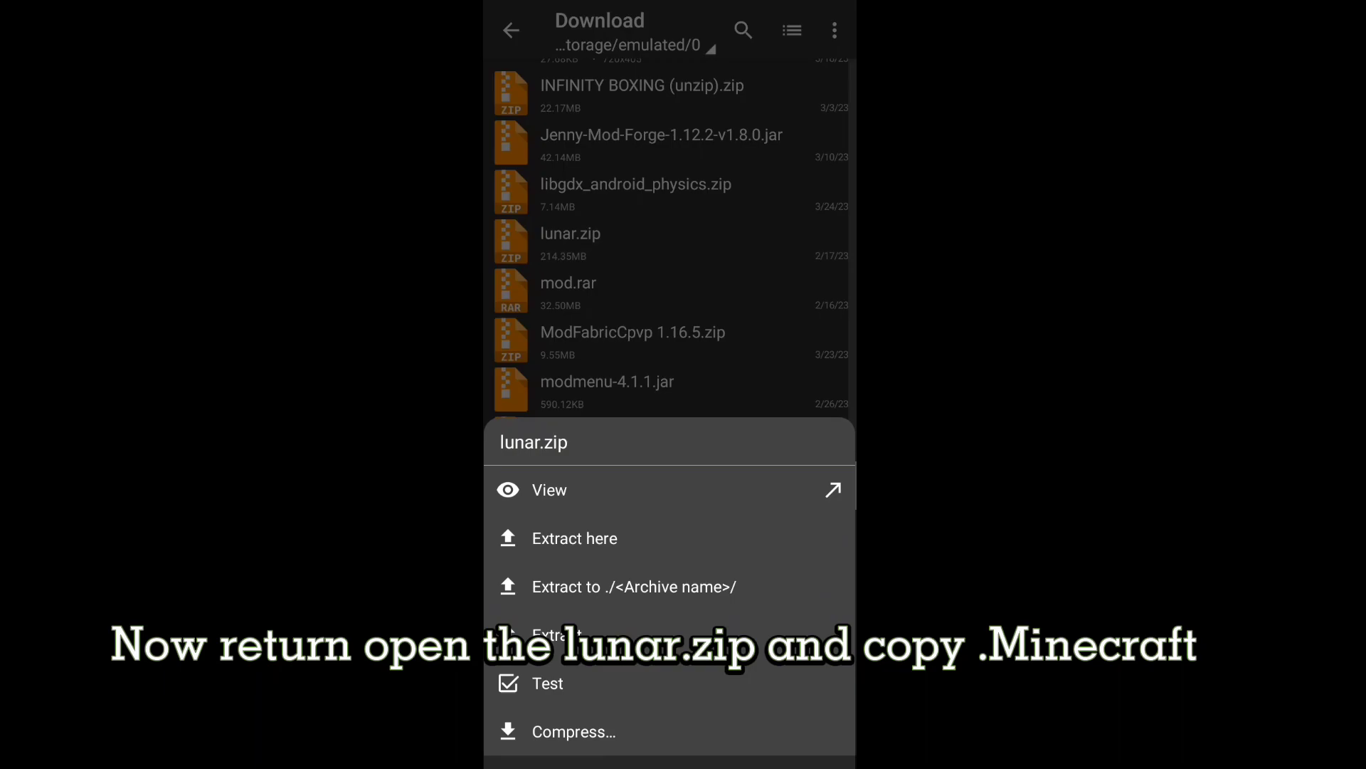
left_click(550, 489)
left_click(577, 182)
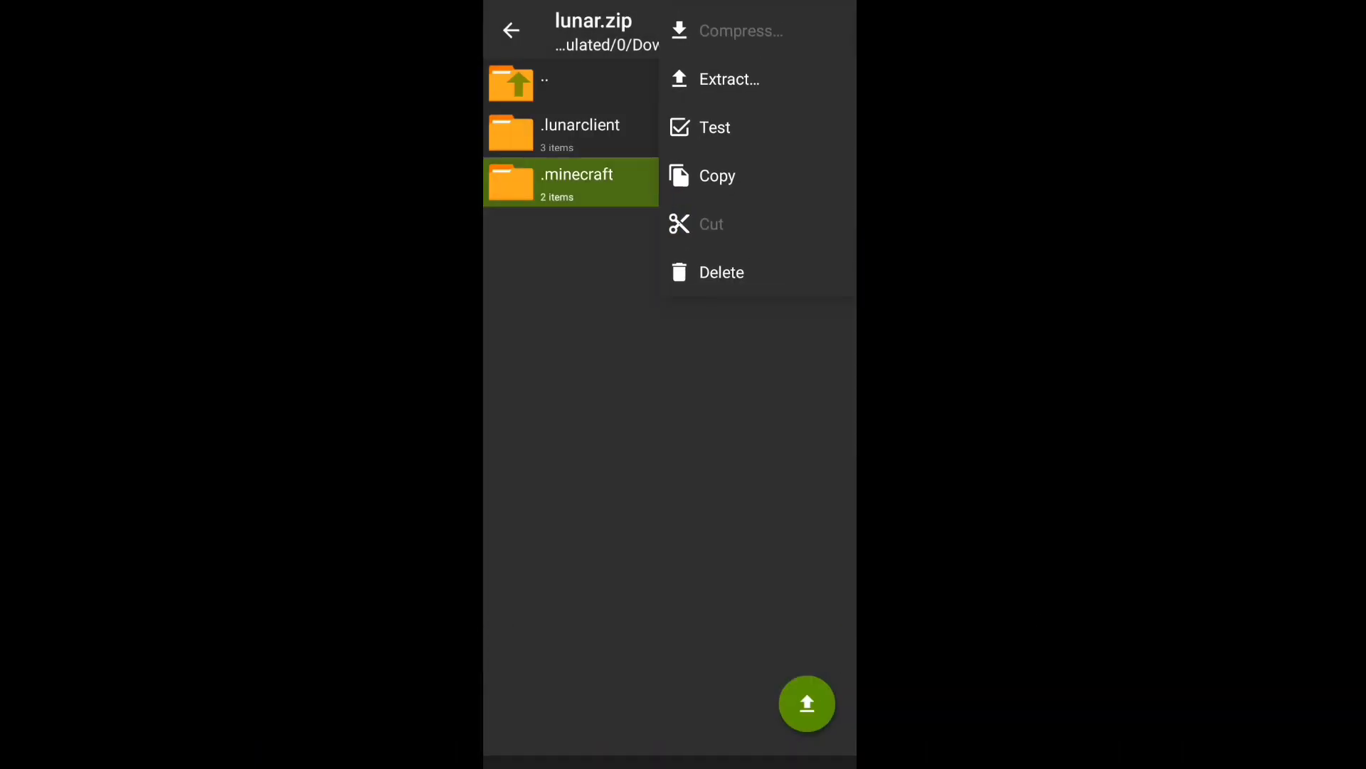
left_click(718, 175)
- Paste into the net.kdt.pojavlaunch.debug files folder, then cancel the overwrite
left_click(594, 32)
left_click(619, 80)
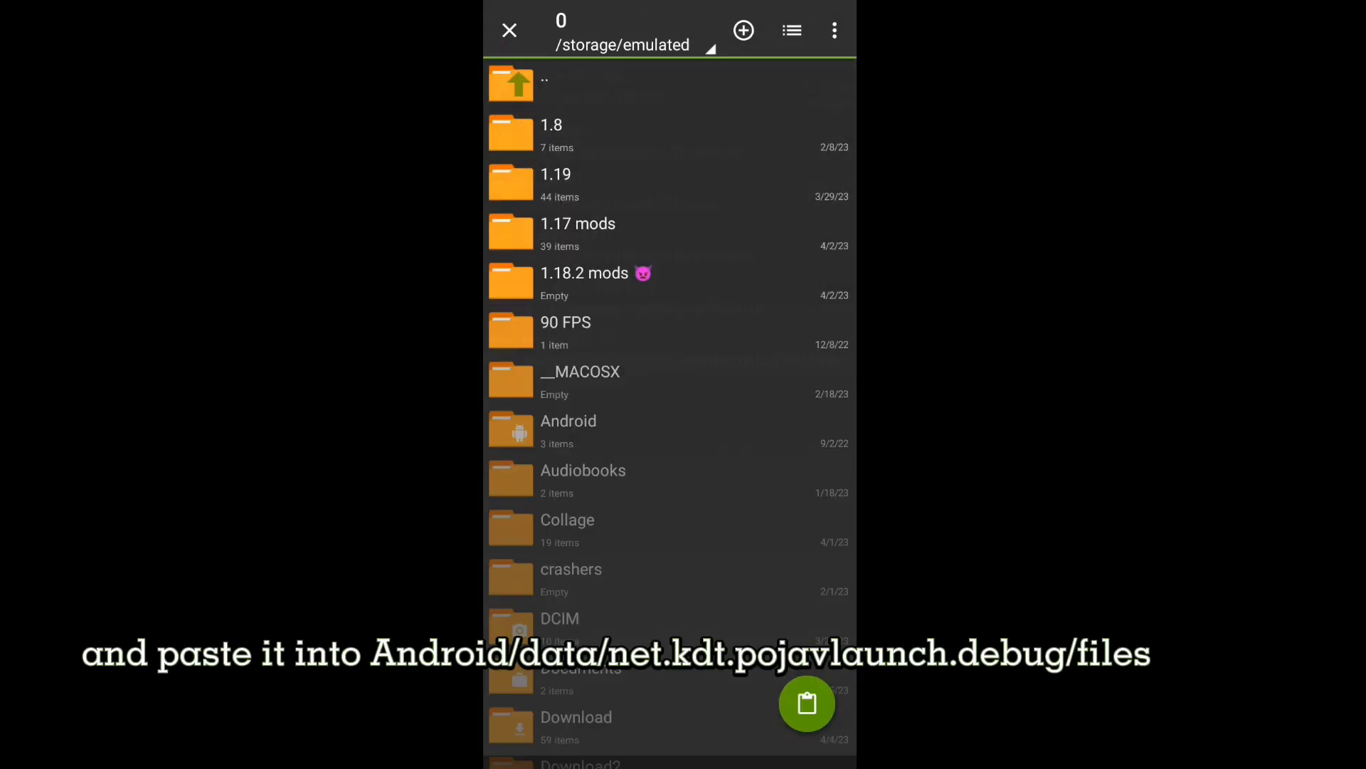
left_click(568, 427)
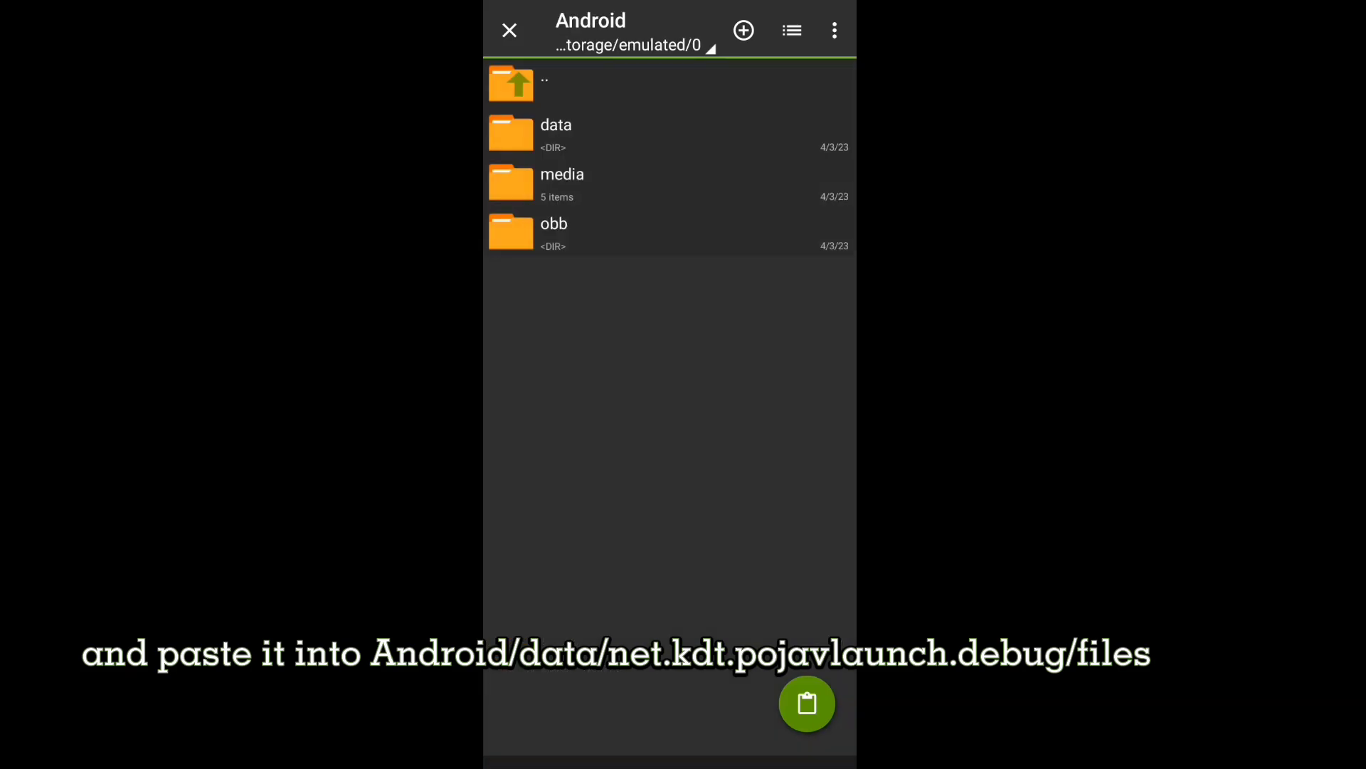
left_click(641, 476)
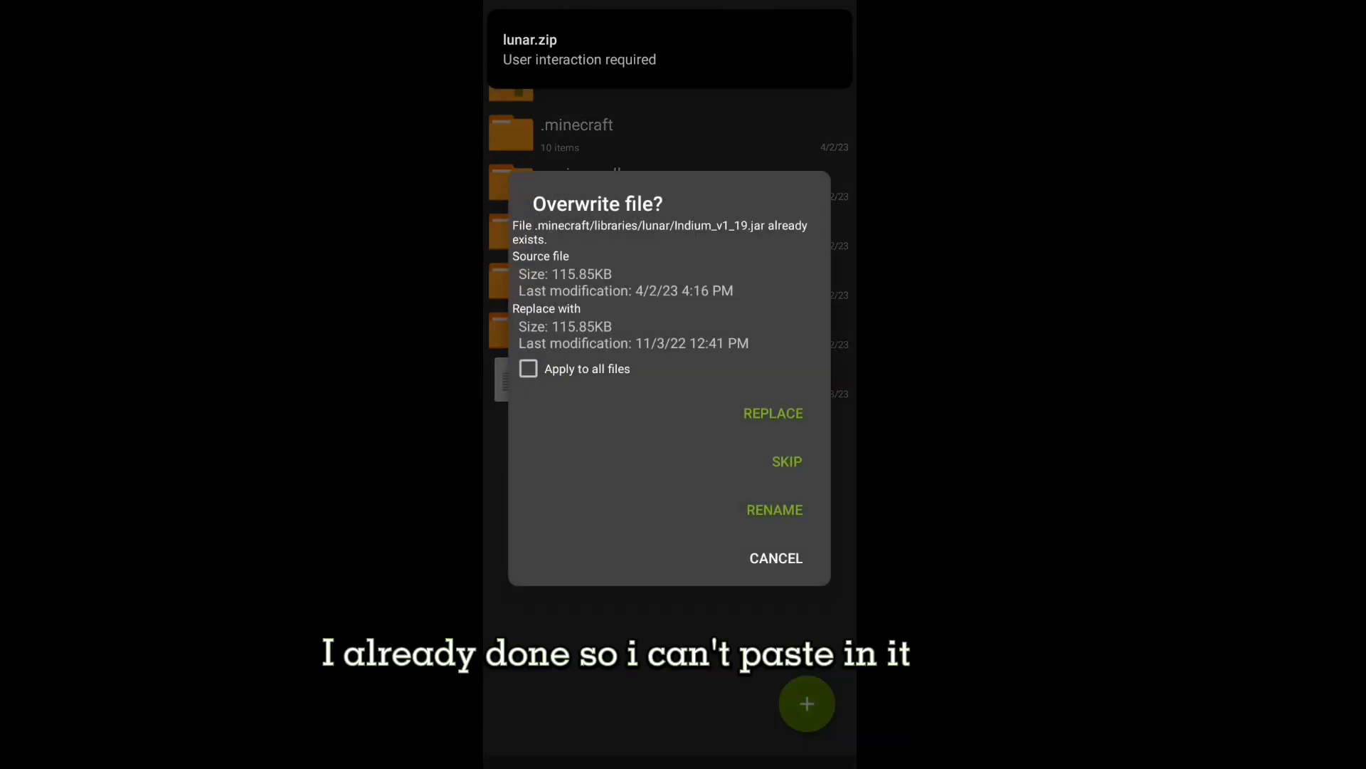
left_click(775, 559)
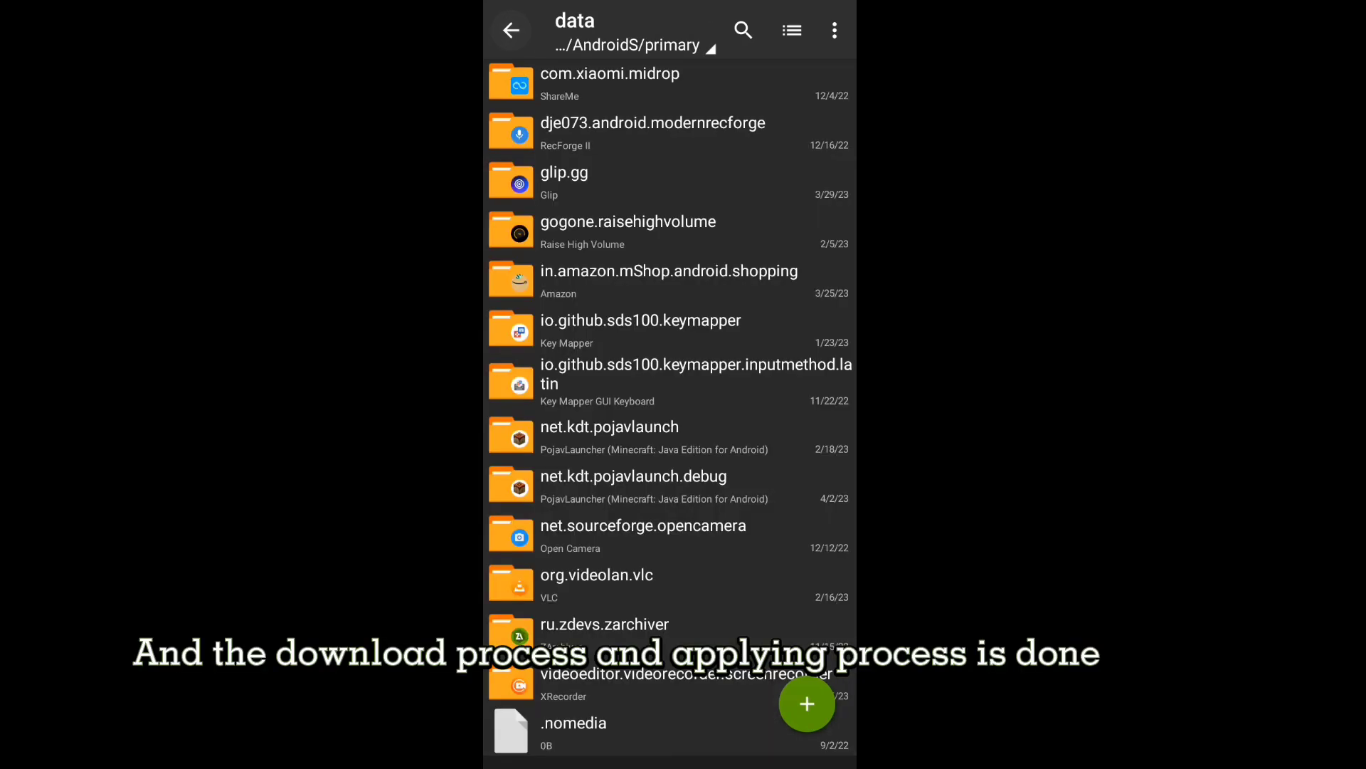
- Back out of ZArchiver, check recent apps, and swipe home screen pages to find apps
key("Escape")
key("Escape")
key("super")
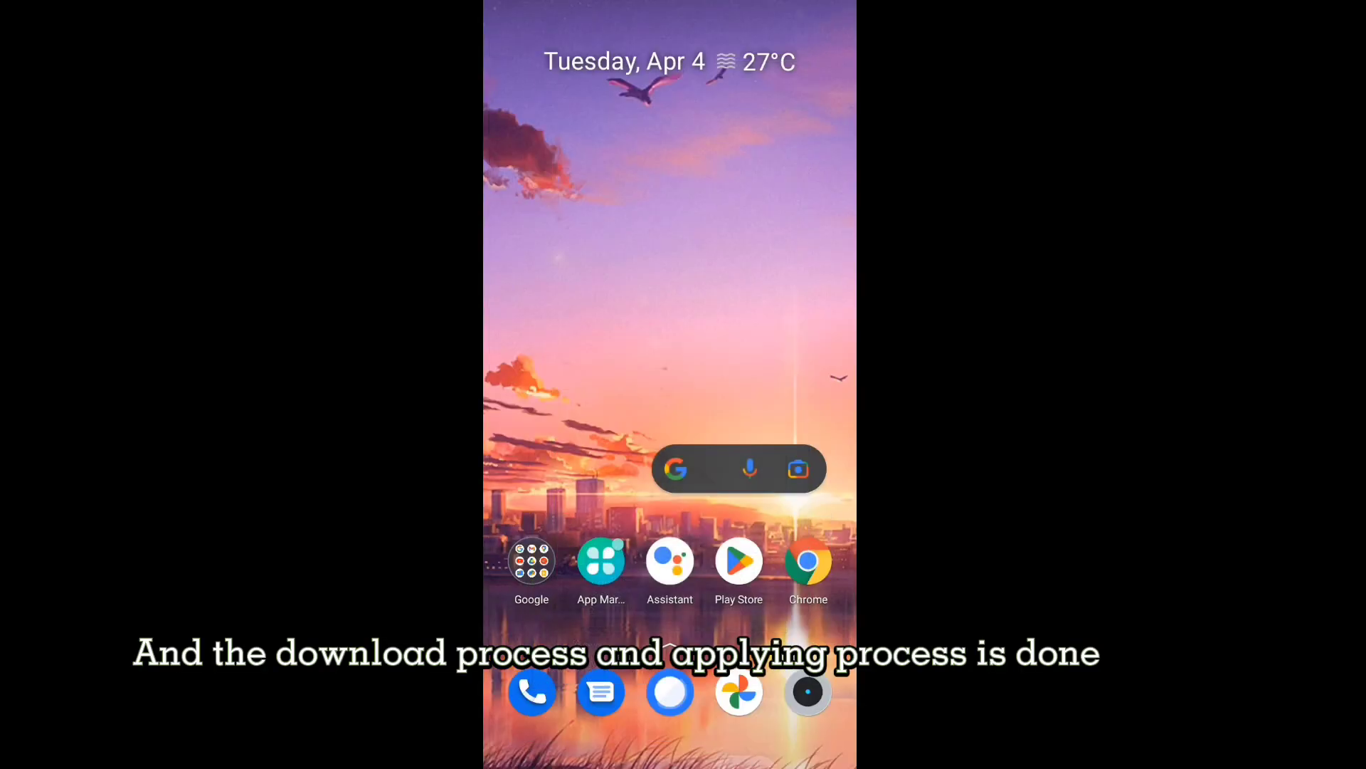
key("alt+Tab")
left_click_drag(598, 320, 791, 320)
key("super")
left_click_drag(791, 427, 555, 427)
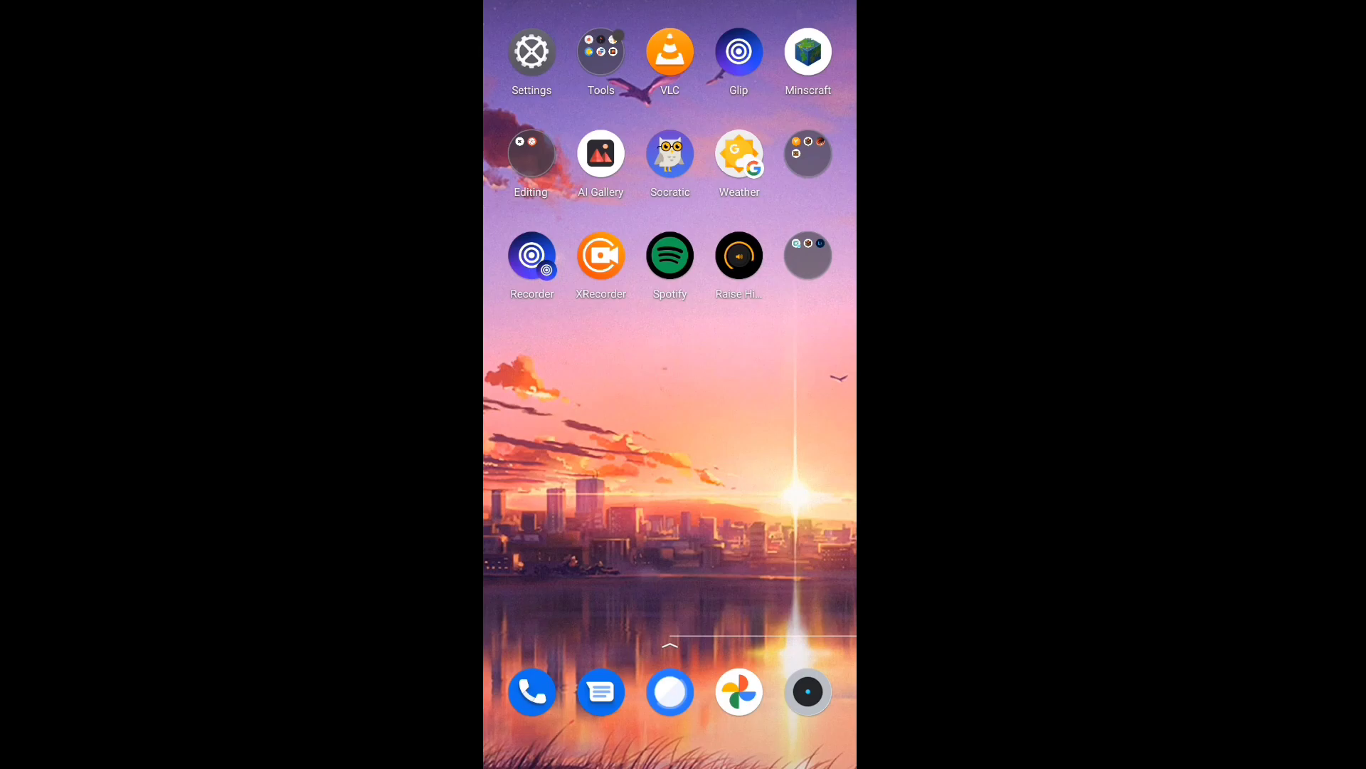
left_click_drag(670, 587, 669, 213)
scroll(670, 385, "down", 3)
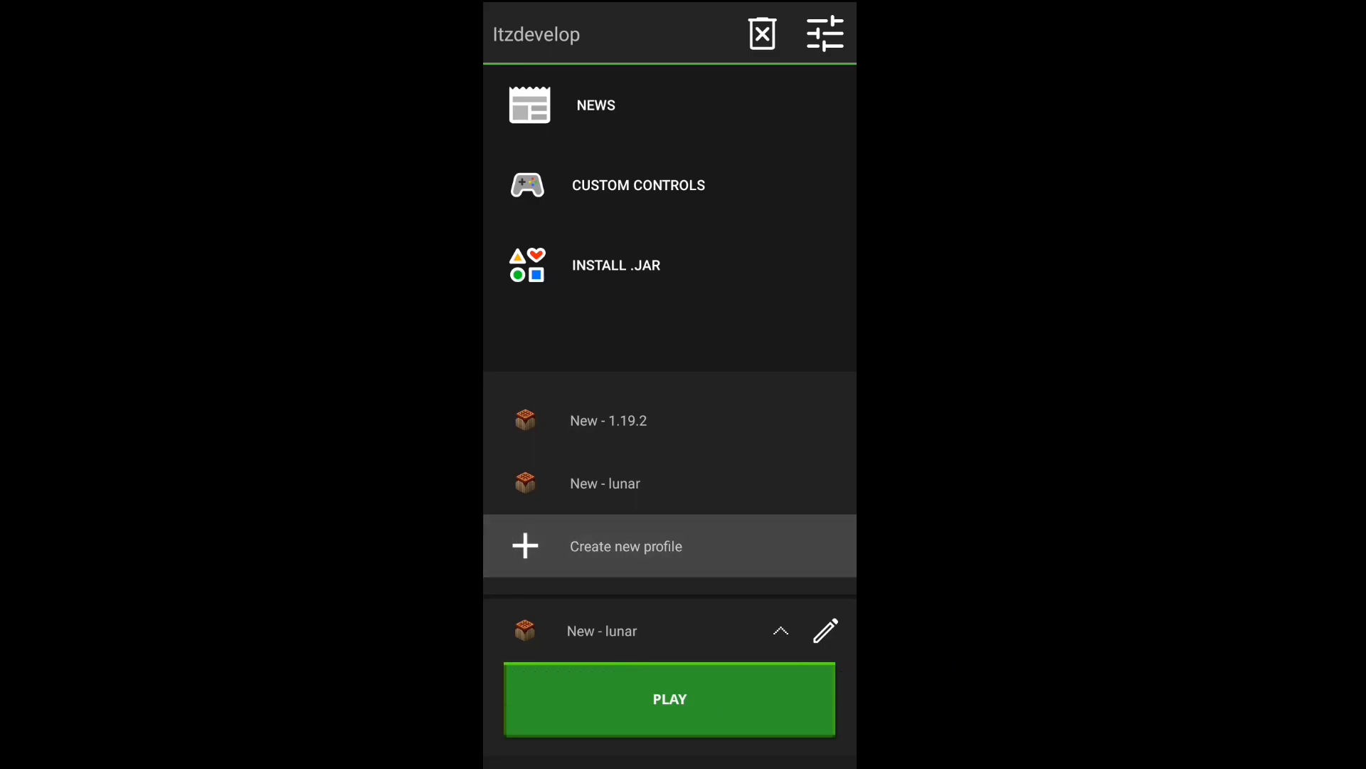
- Set the new profile's version to the installed lunar and save it
left_click(787, 203)
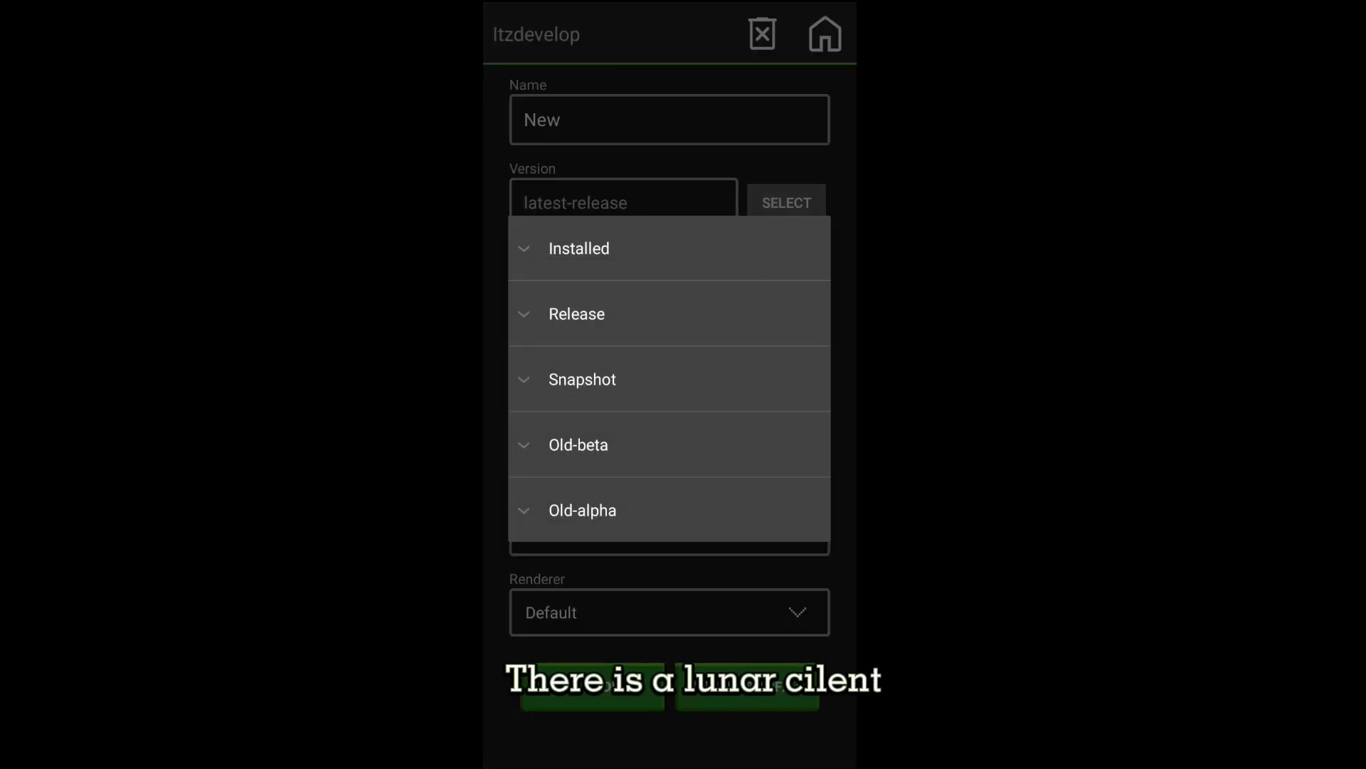
left_click(579, 247)
left_click(567, 312)
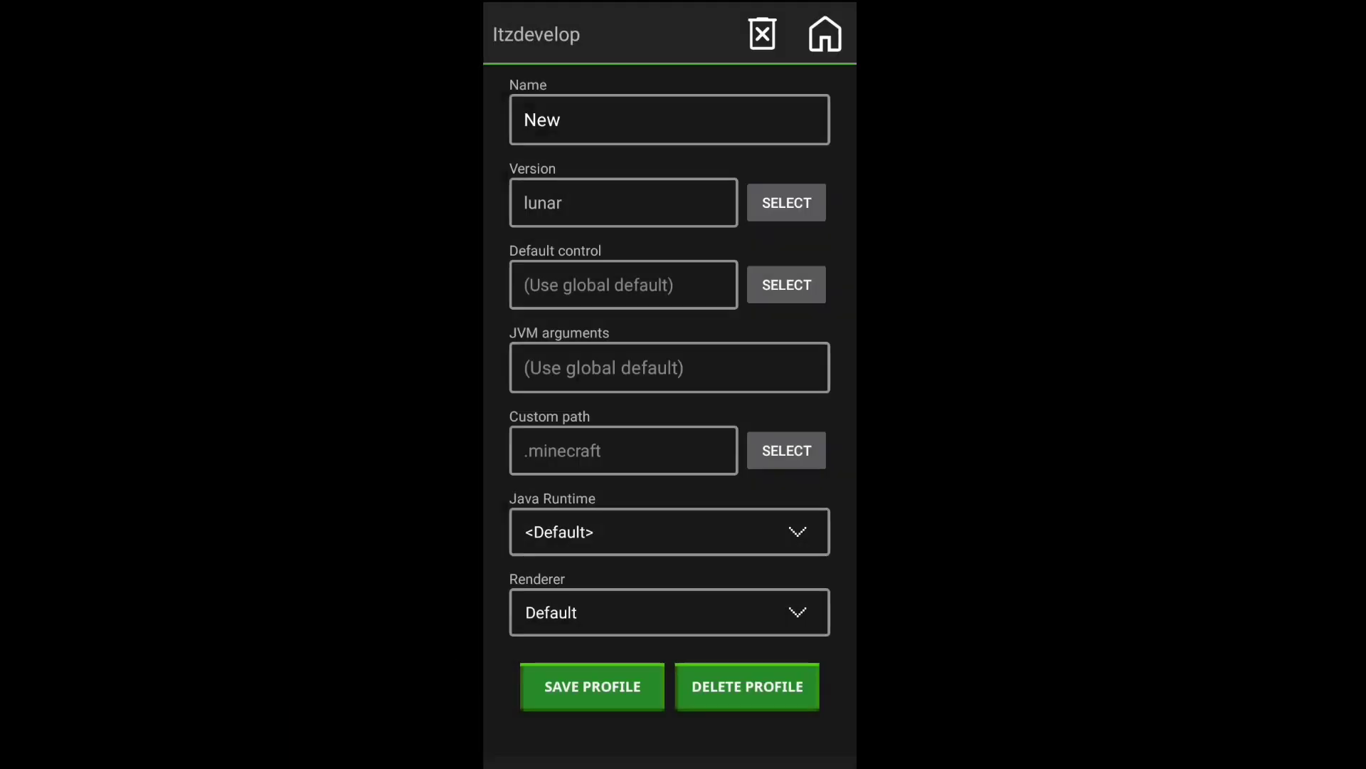
left_click(592, 685)
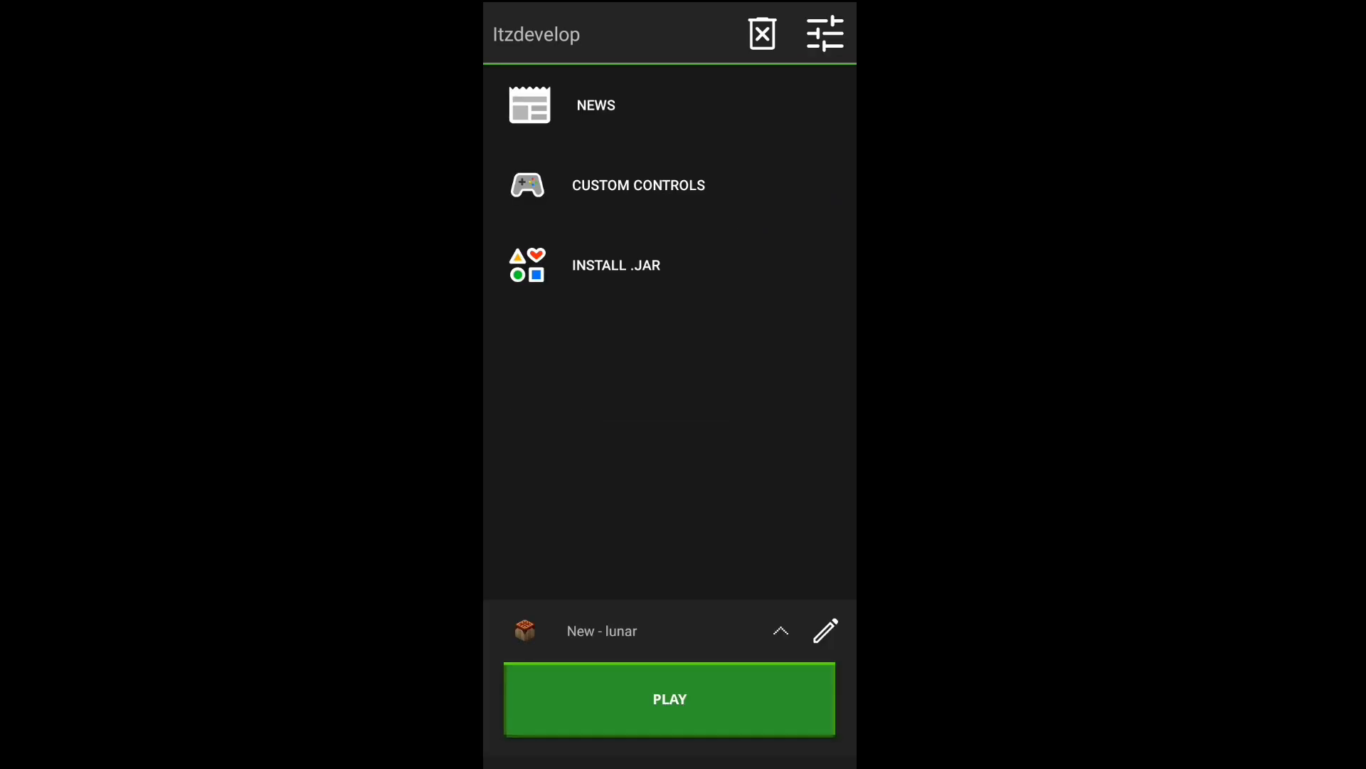
- Play the New - lunar profile and show the game's log output
left_click(669, 698)
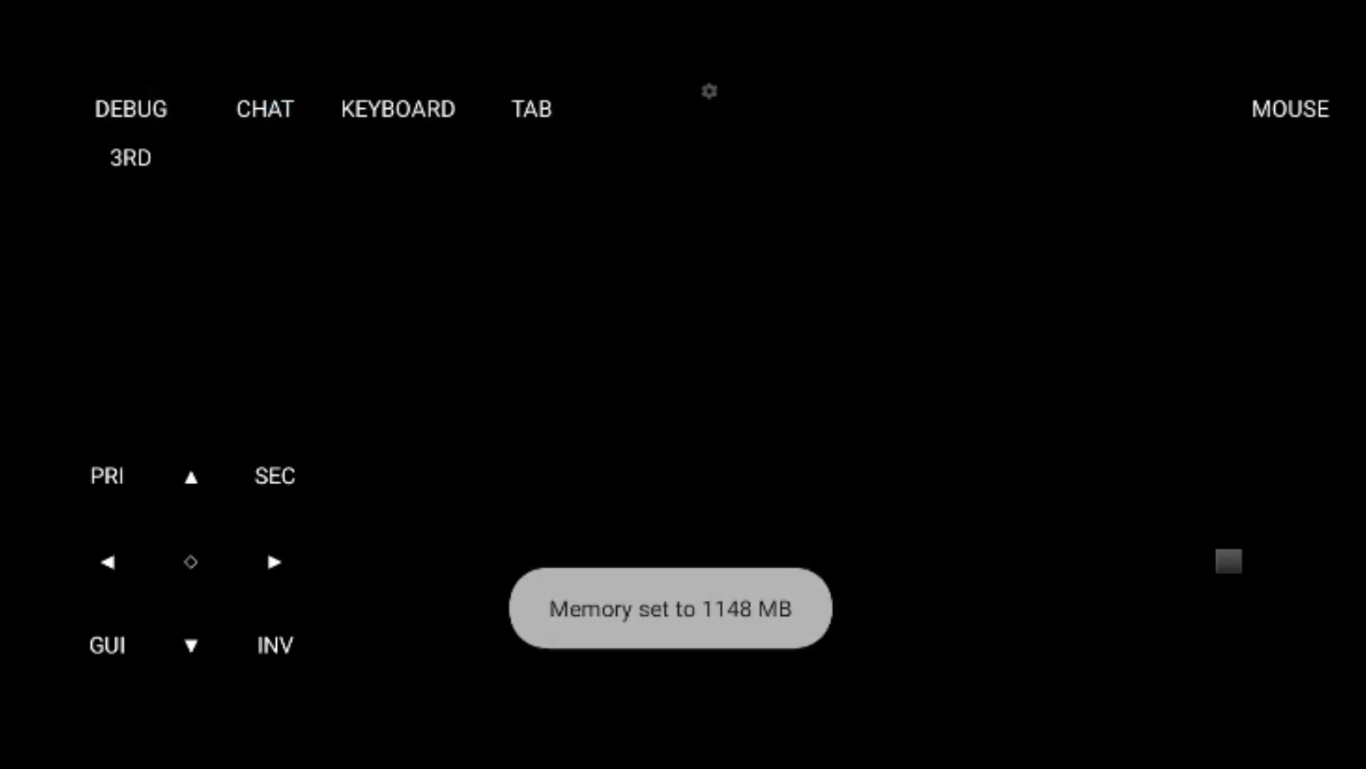
left_click(709, 91)
left_click(1117, 198)
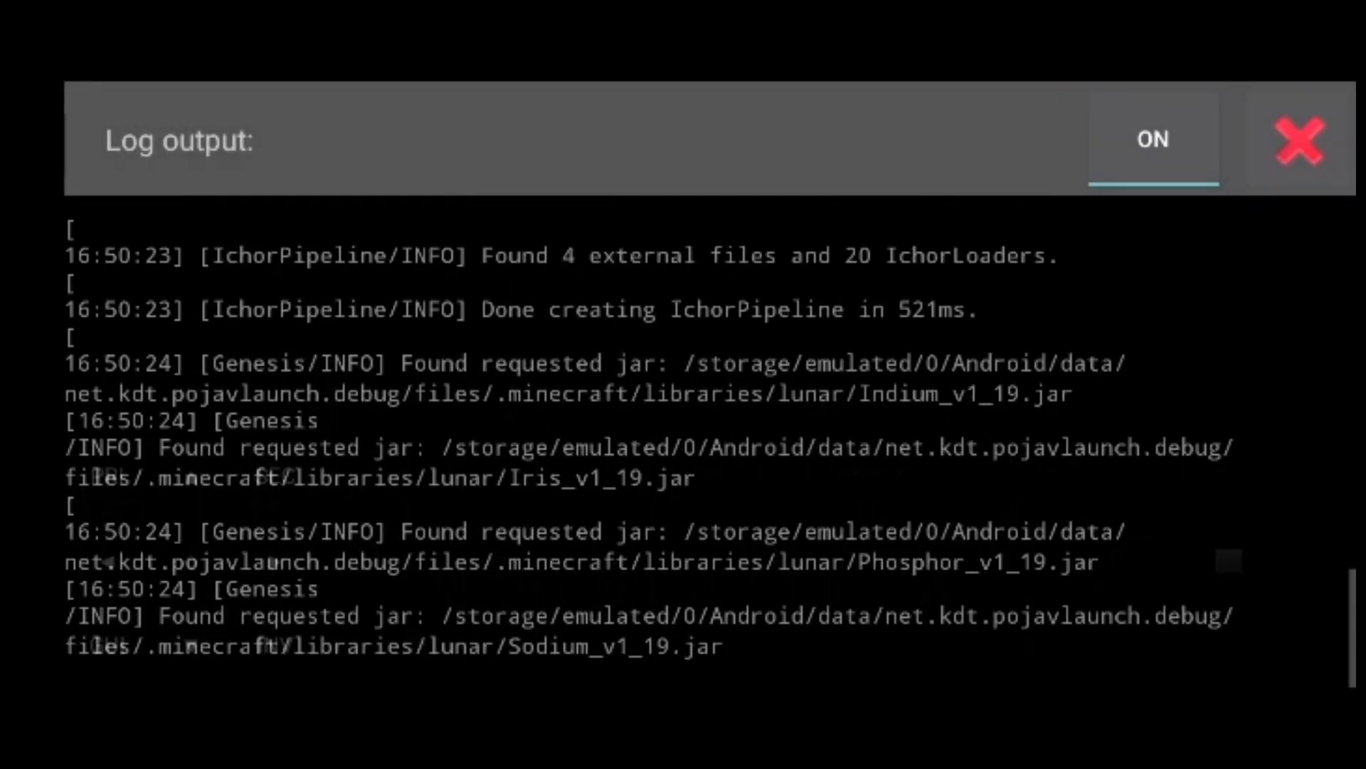